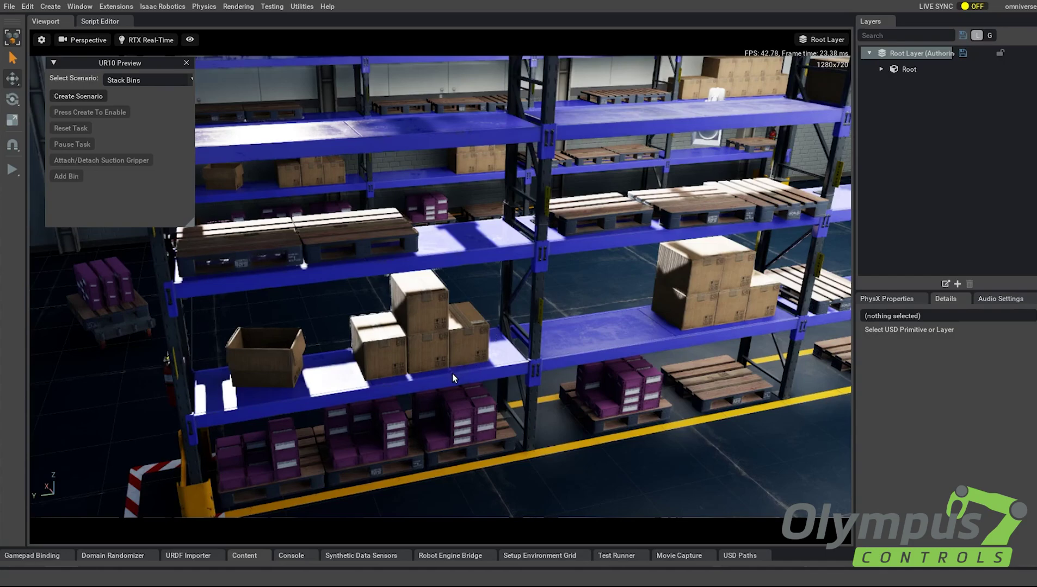
Create the Stack Bins scenario and run its task with the UR10 robot in the simulation.
left_click(82, 97)
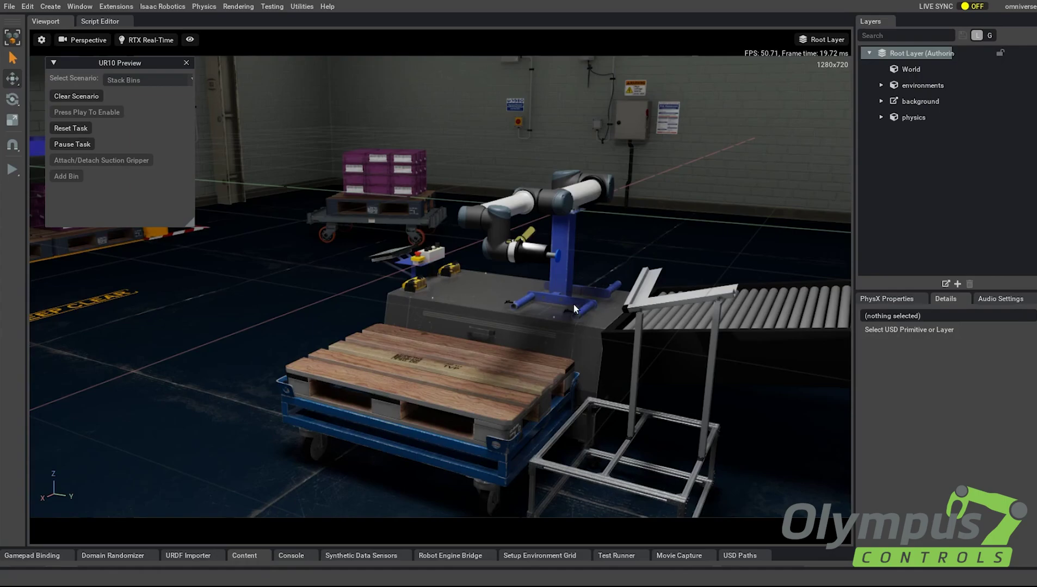
left_click(12, 170)
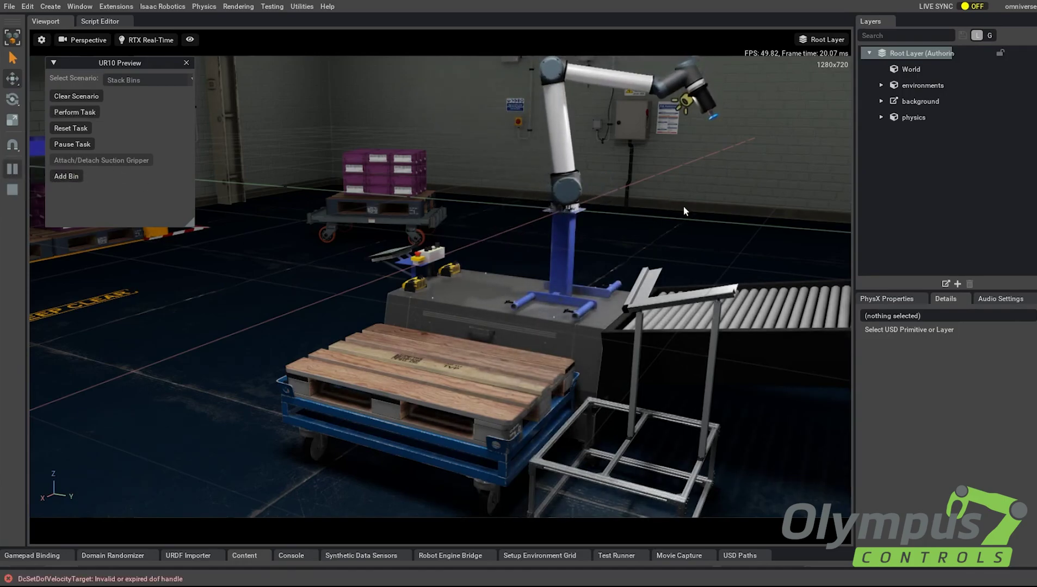
middle_click_drag(677, 210, 580, 271)
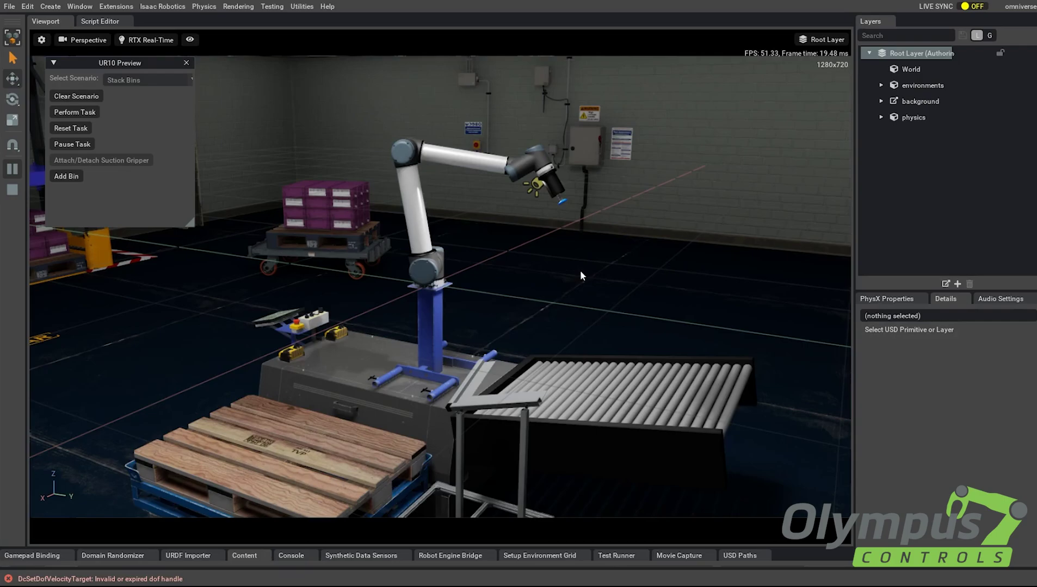
left_click(71, 111)
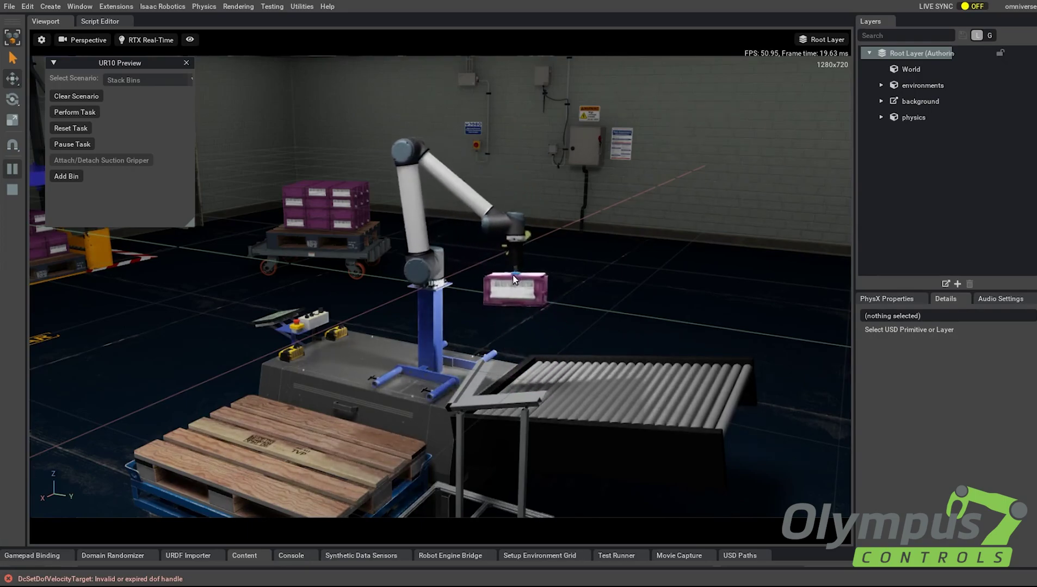
Examine from close up how the robot carries the first bin from the conveyor and places it on the pallet.
scroll(361, 363, "up", 5)
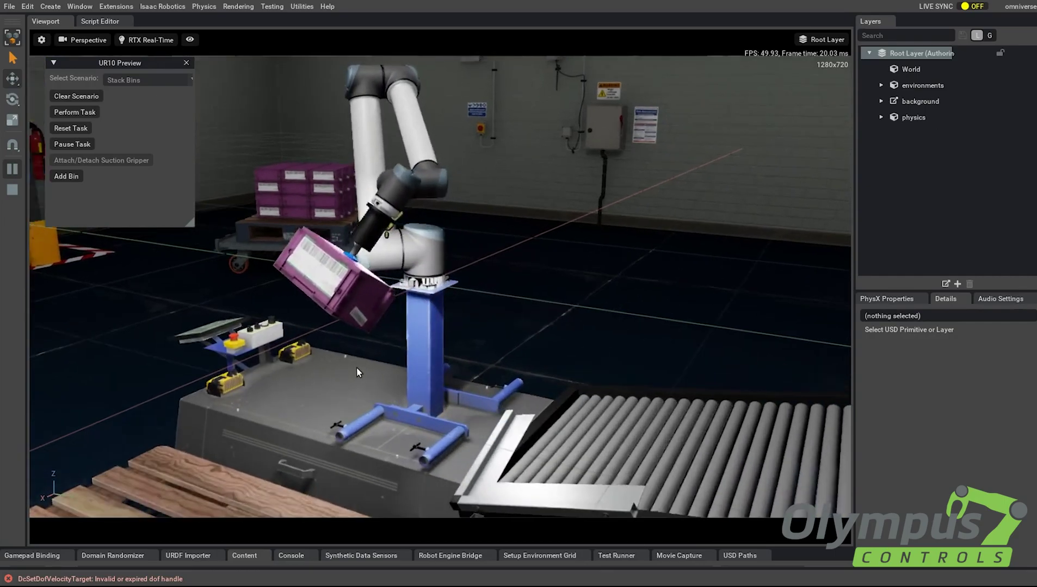
left_click_drag(436, 306, 370, 335, "alt")
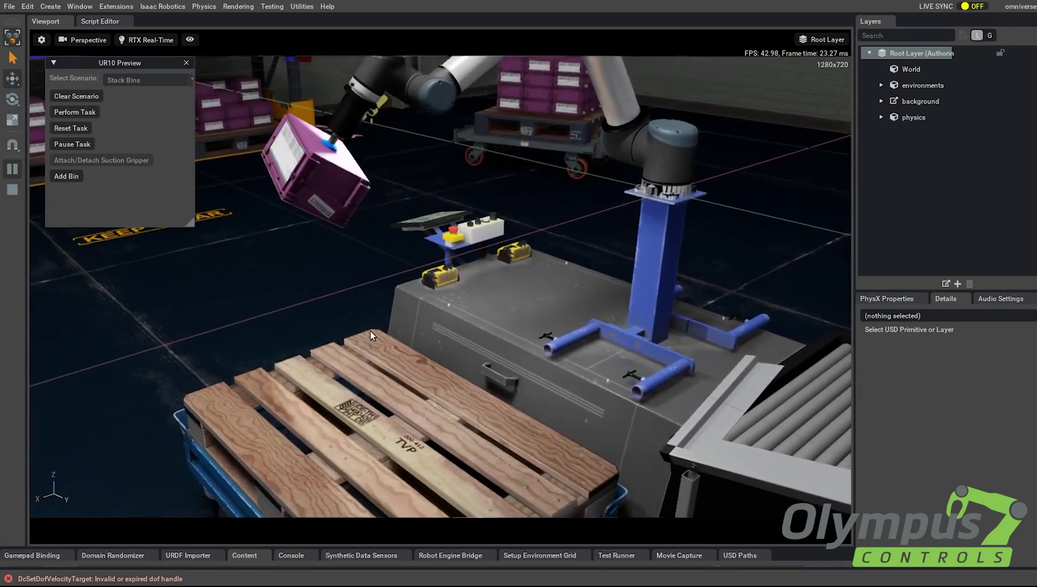
scroll(359, 302, "down", 5)
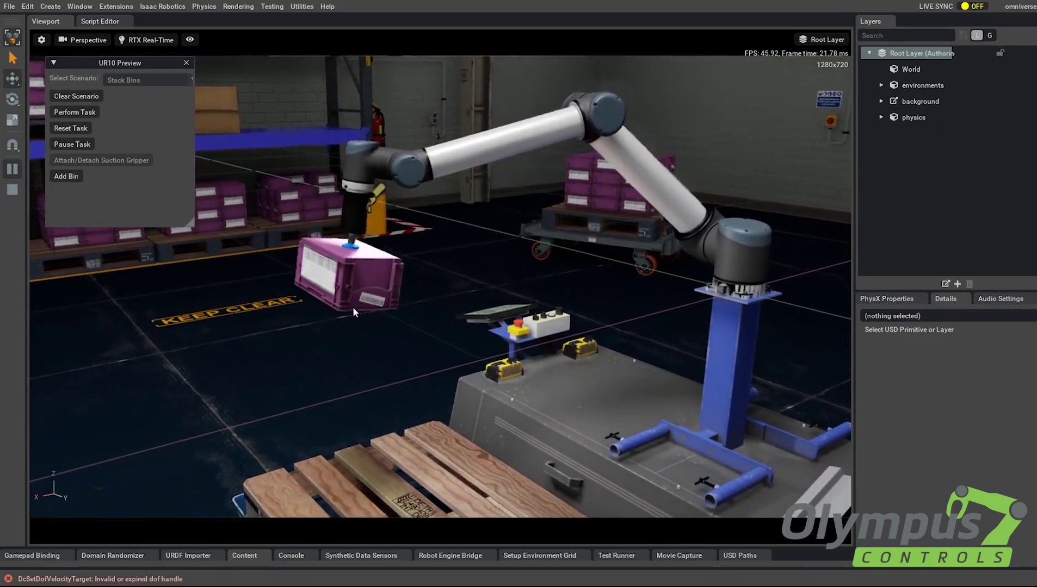
scroll(353, 322, "up", 5)
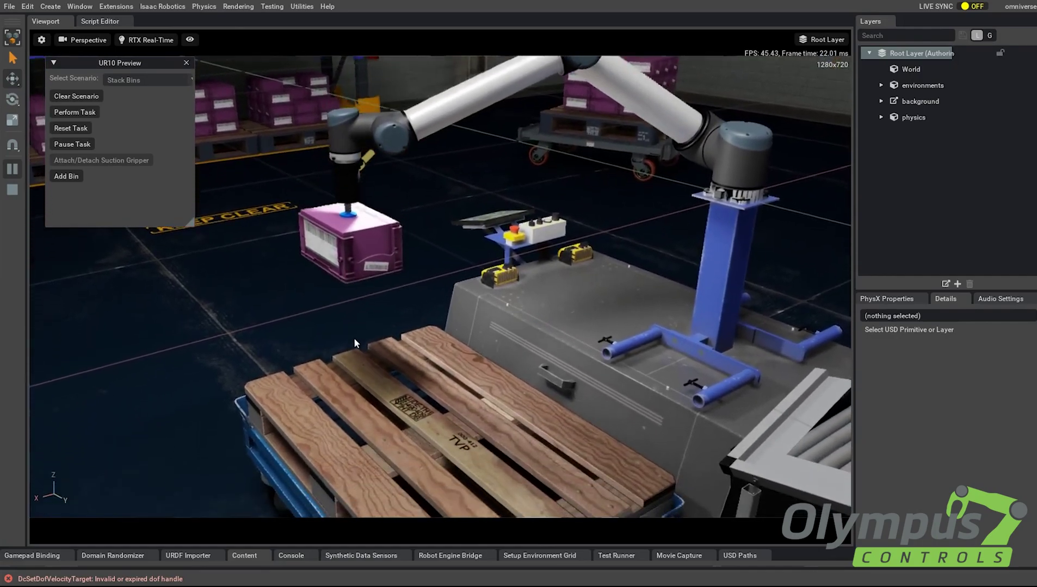
scroll(355, 343, "up", 5)
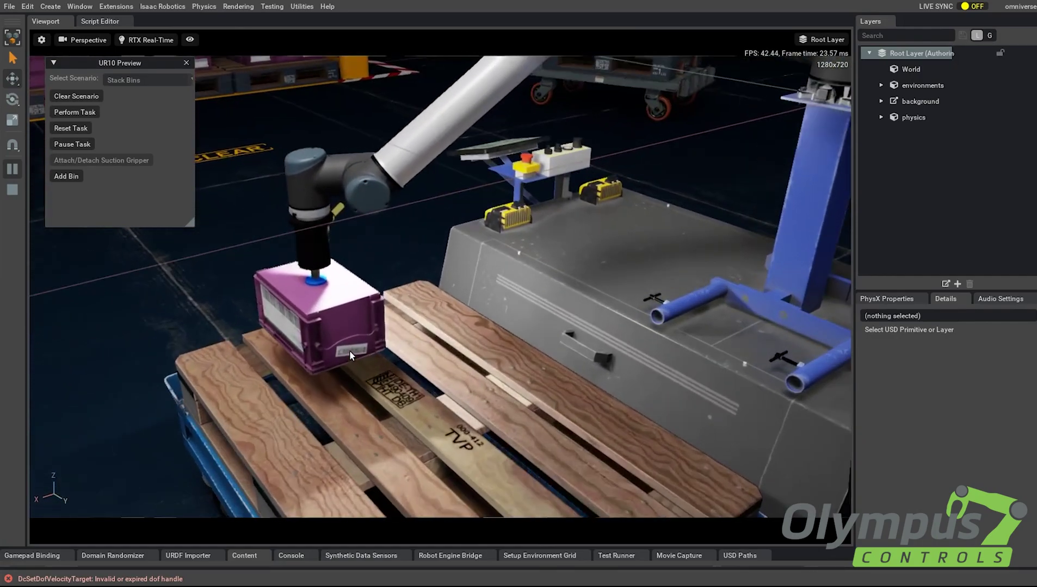
scroll(349, 350, "up", 3)
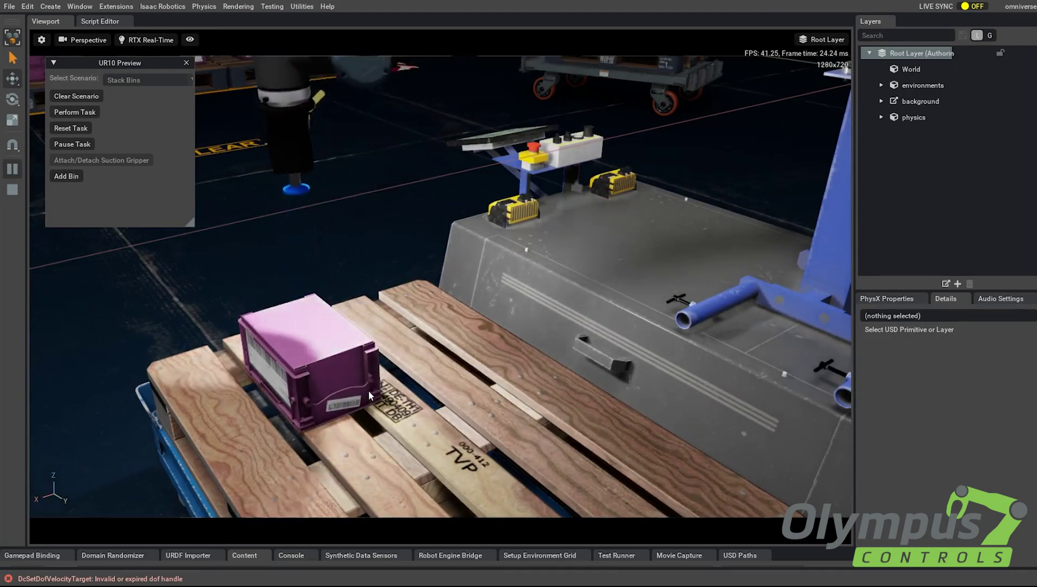
scroll(382, 387, "down", 10)
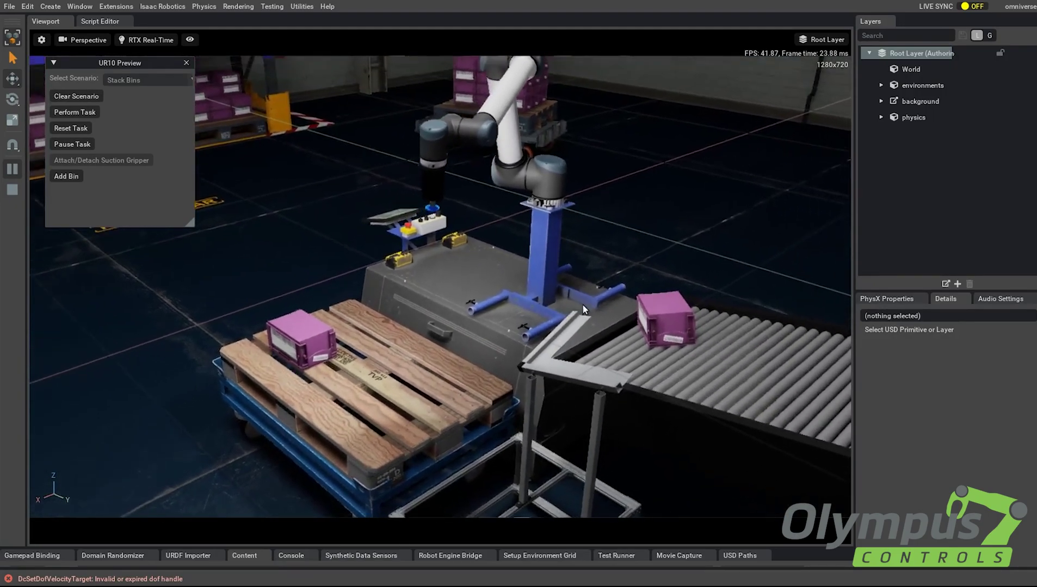
Add two extra bins to the roller conveyor while the stacking task runs.
left_click_drag(583, 309, 626, 297, "alt")
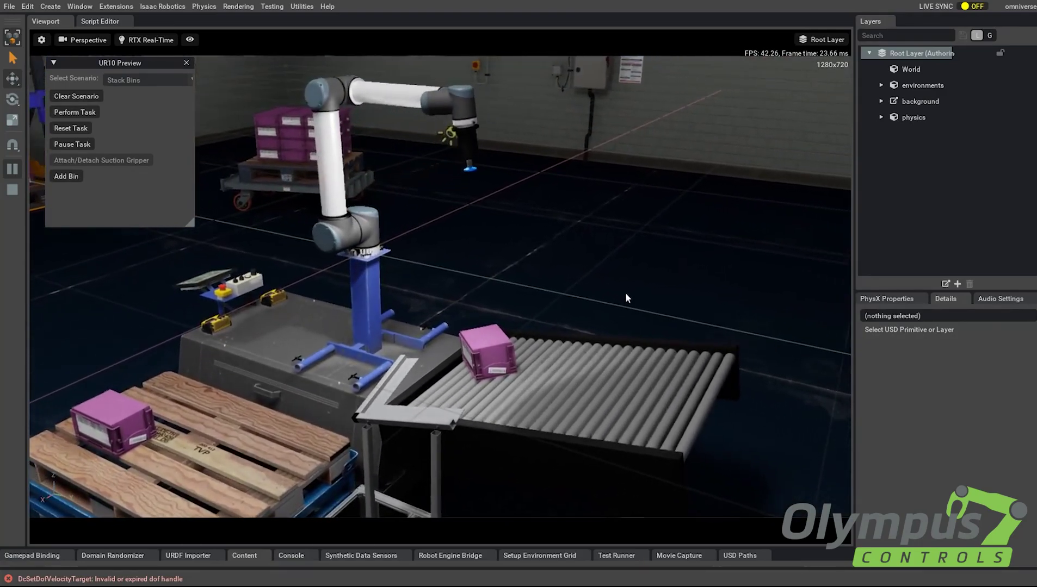
left_click(67, 177)
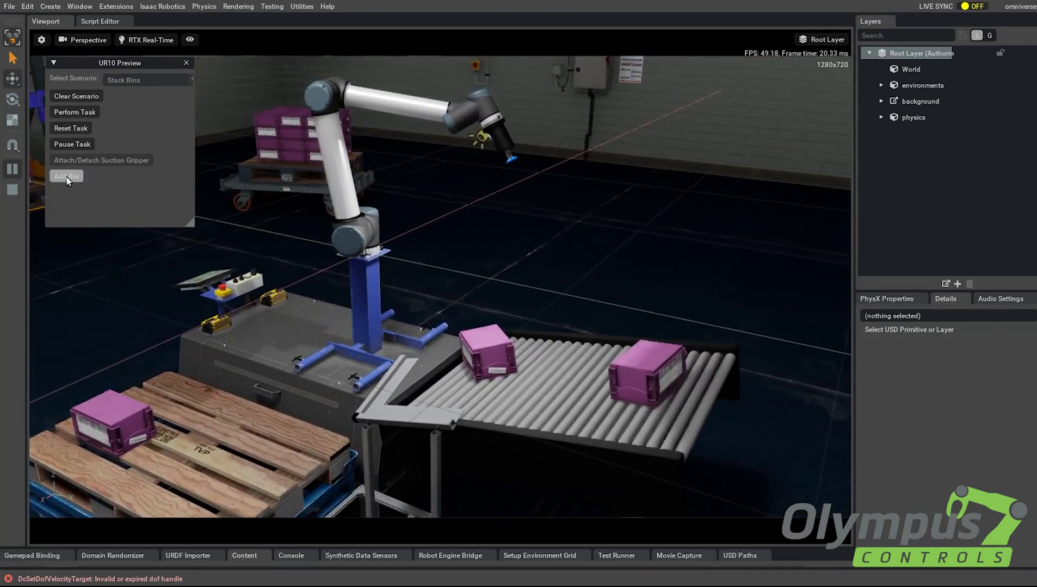
left_click(66, 177)
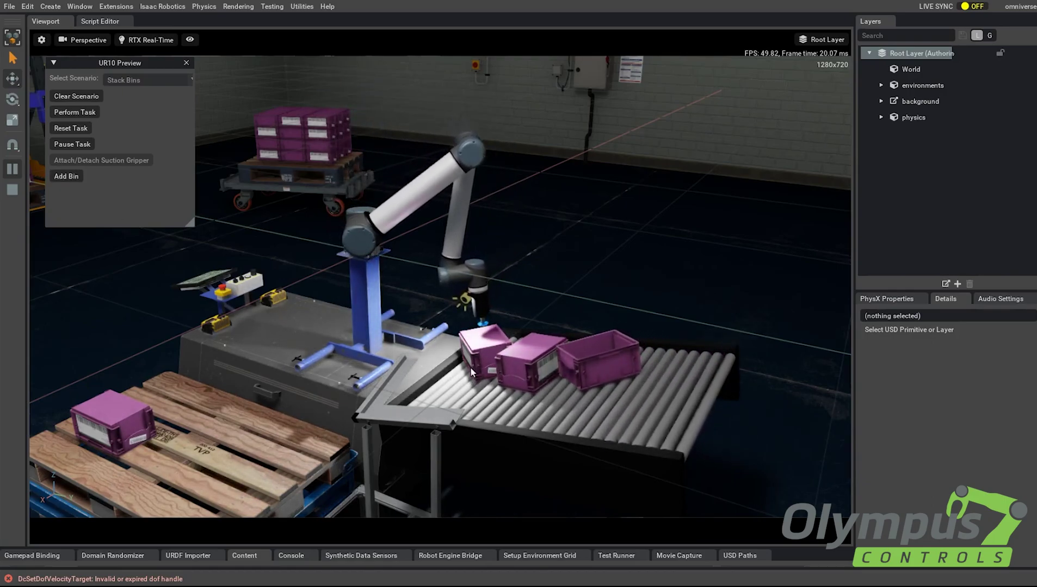
Examine how the robot picks the queued bins off the conveyor and sets them side by side on the pallet.
scroll(462, 356, "up", 3)
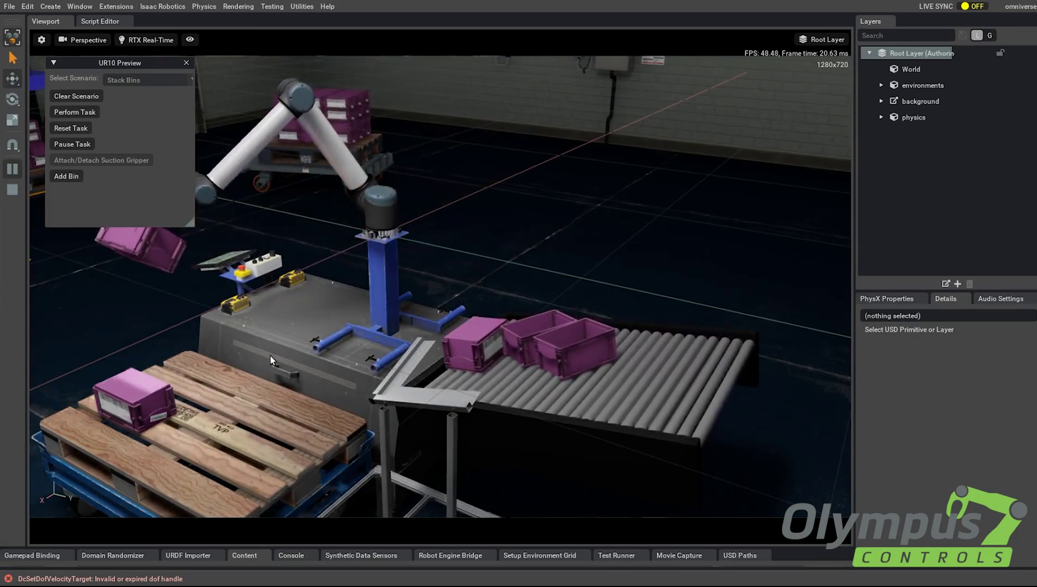
right_click_drag(382, 333, 357, 340)
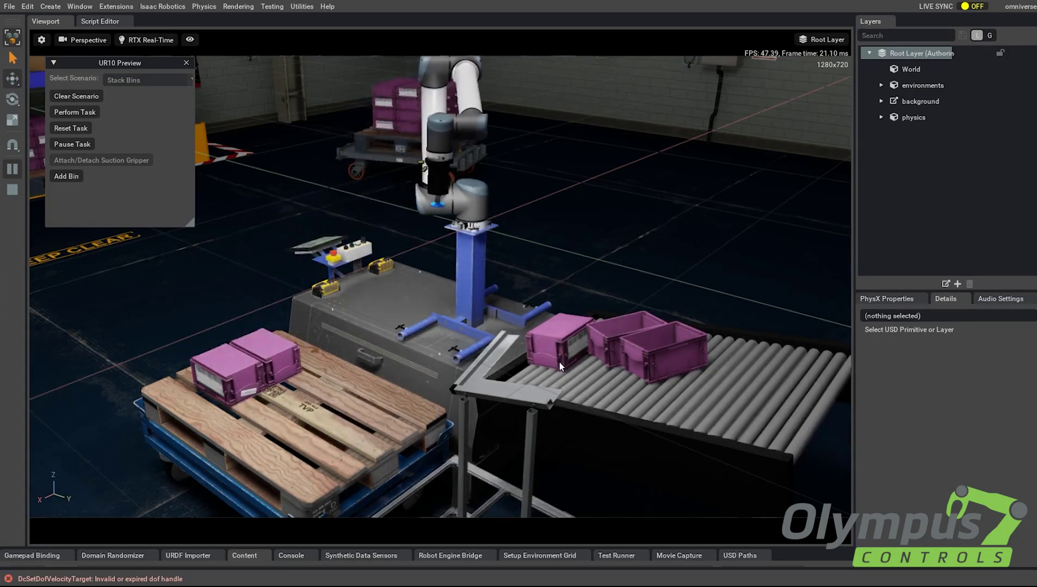
left_click_drag(558, 362, 514, 265, "alt")
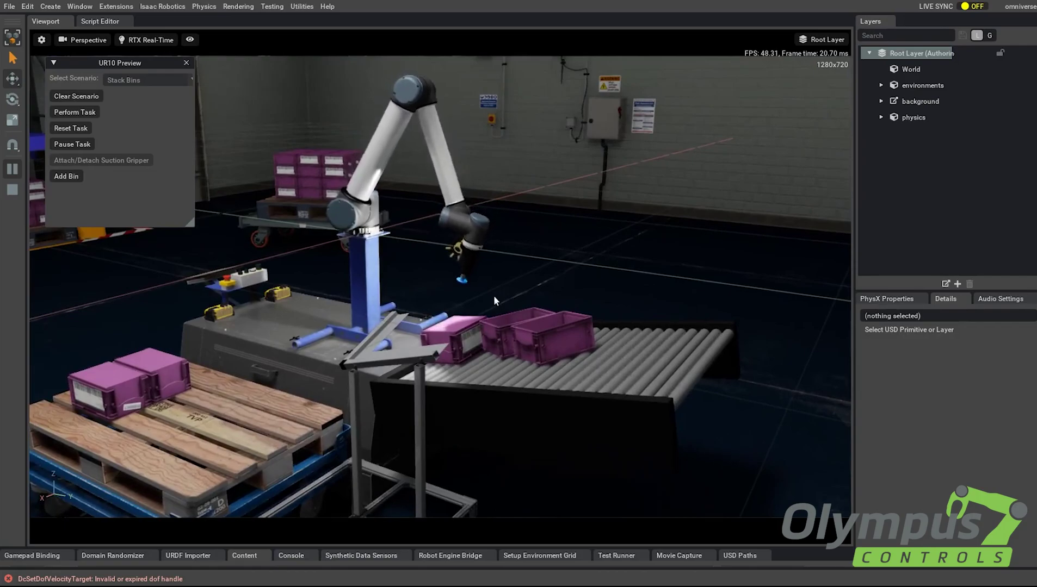
right_click_drag(493, 295, 499, 312, "alt")
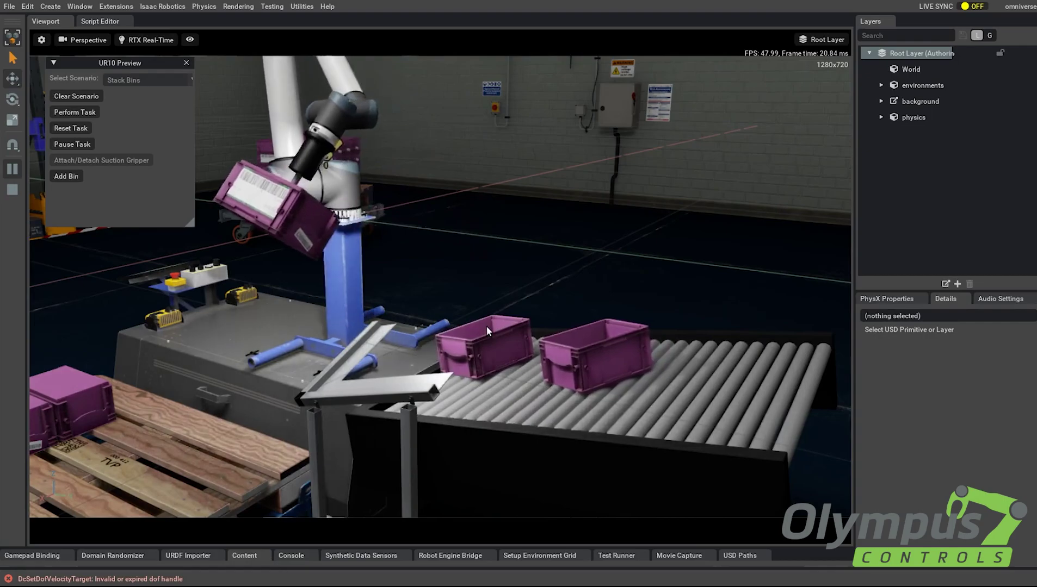
right_click_drag(479, 332, 419, 329)
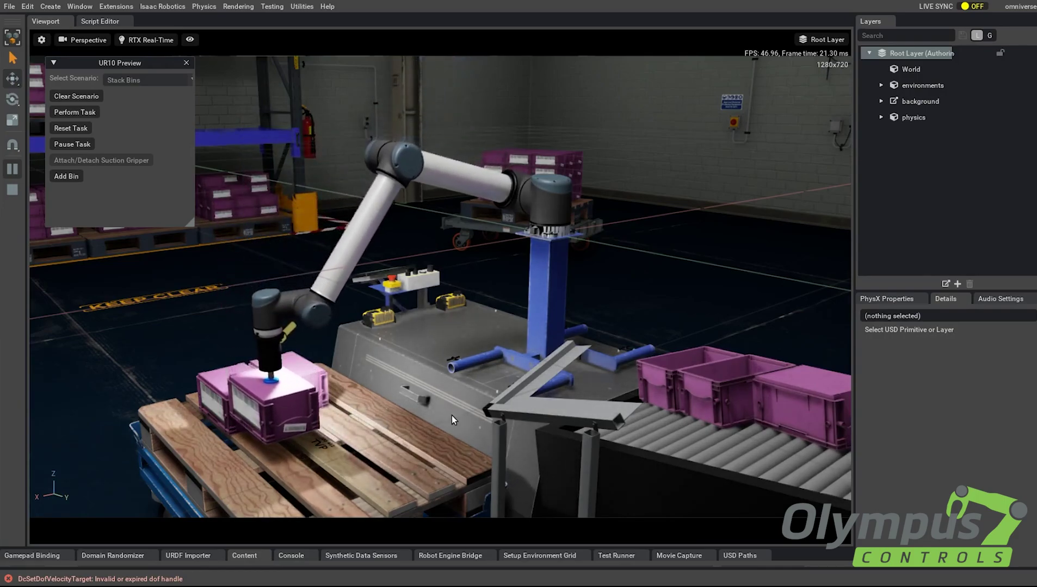
right_click_drag(452, 416, 427, 379)
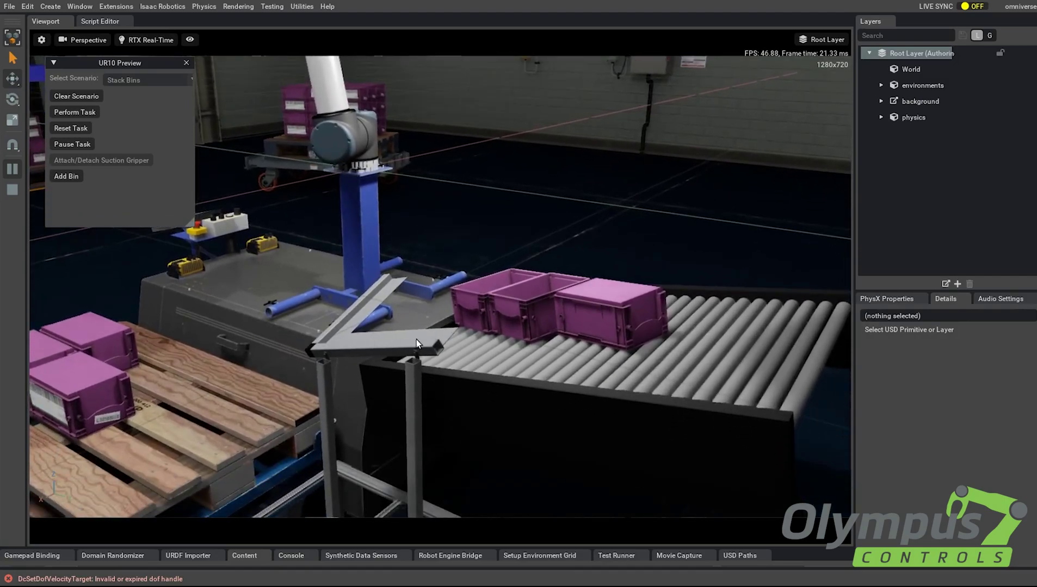
right_click_drag(417, 339, 398, 307)
right_click_drag(299, 354, 567, 324)
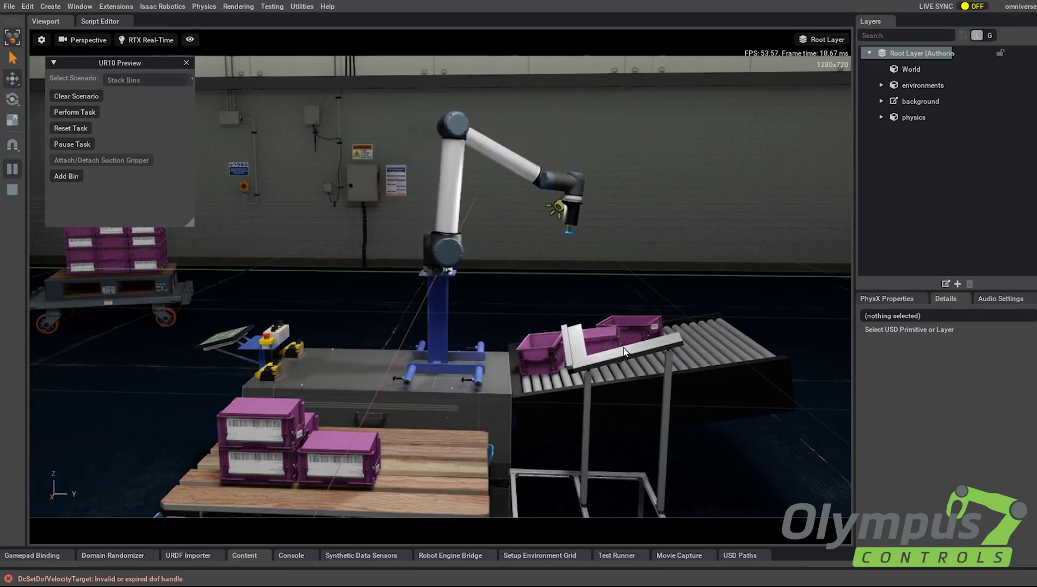
Examine the pallet stack, the conveyor pickup and the bin handling at the angled flip stand from several viewpoints.
left_click_drag(624, 349, 499, 408, "alt")
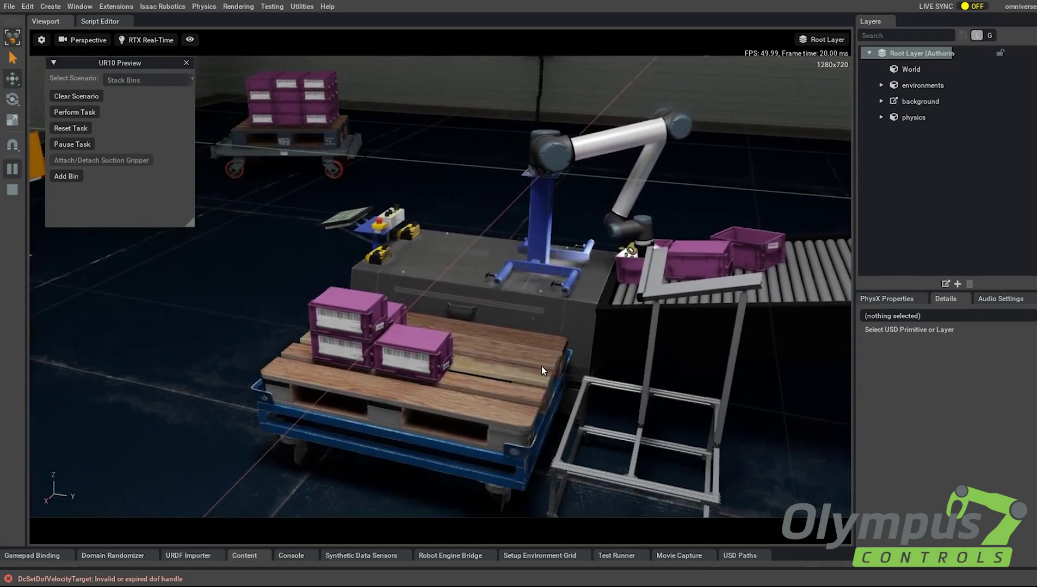
left_click_drag(542, 367, 426, 390, "alt")
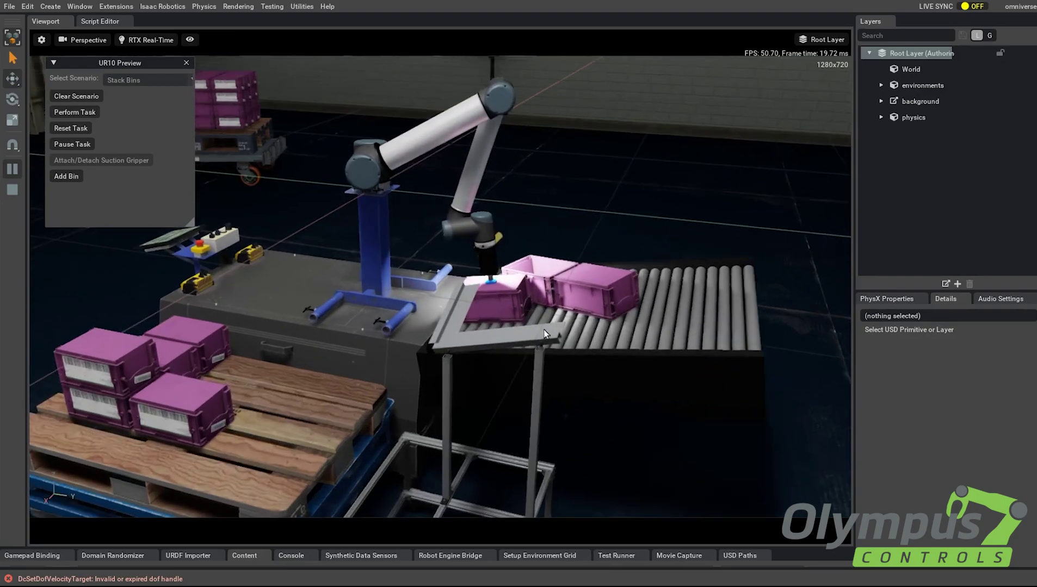
scroll(550, 311, "down", 5)
scroll(549, 312, "up", 5)
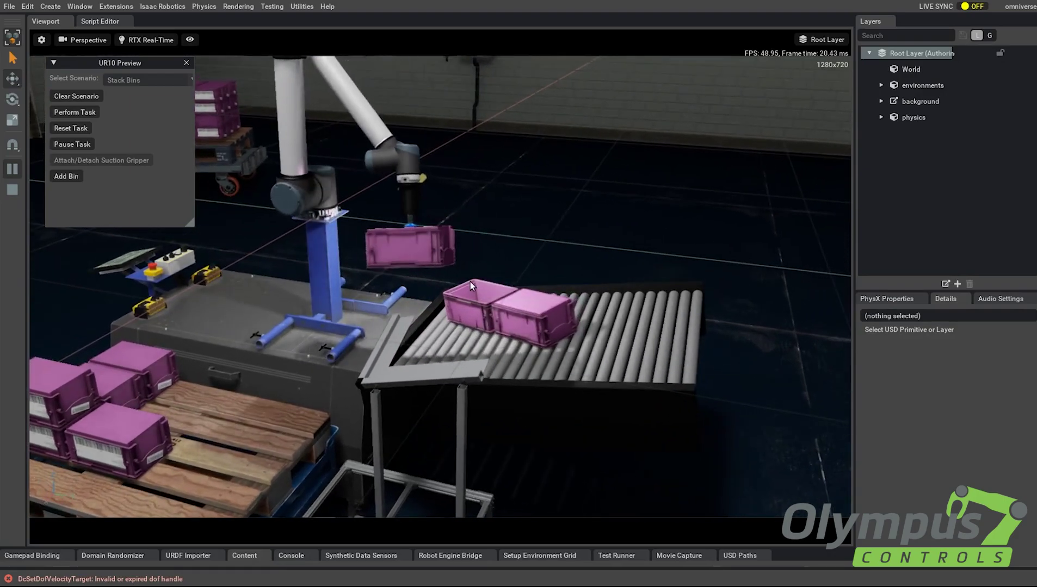
left_click_drag(470, 282, 420, 263, "alt")
scroll(436, 296, "down", 4)
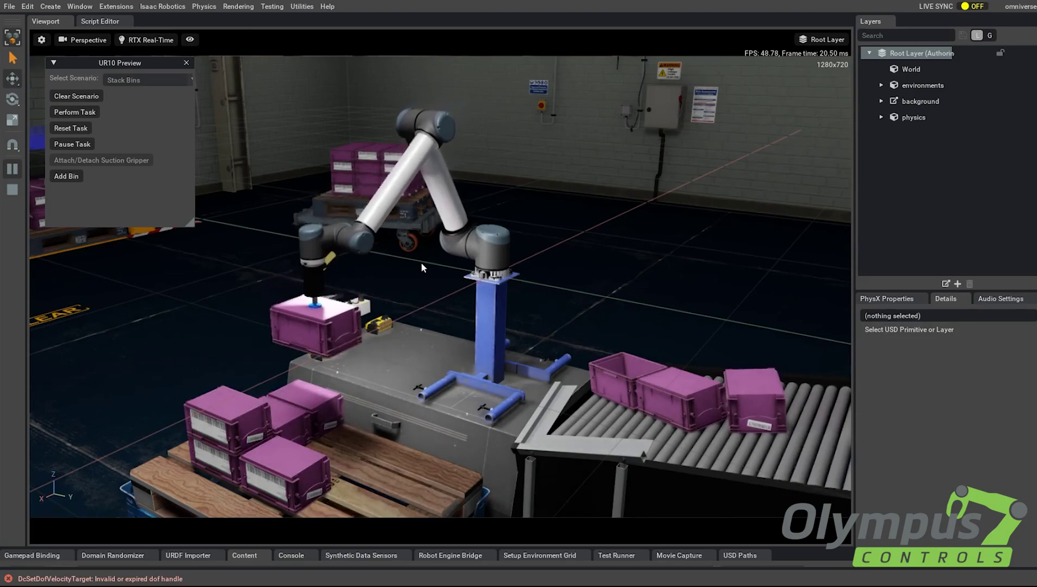
left_click_drag(421, 263, 427, 318, "alt")
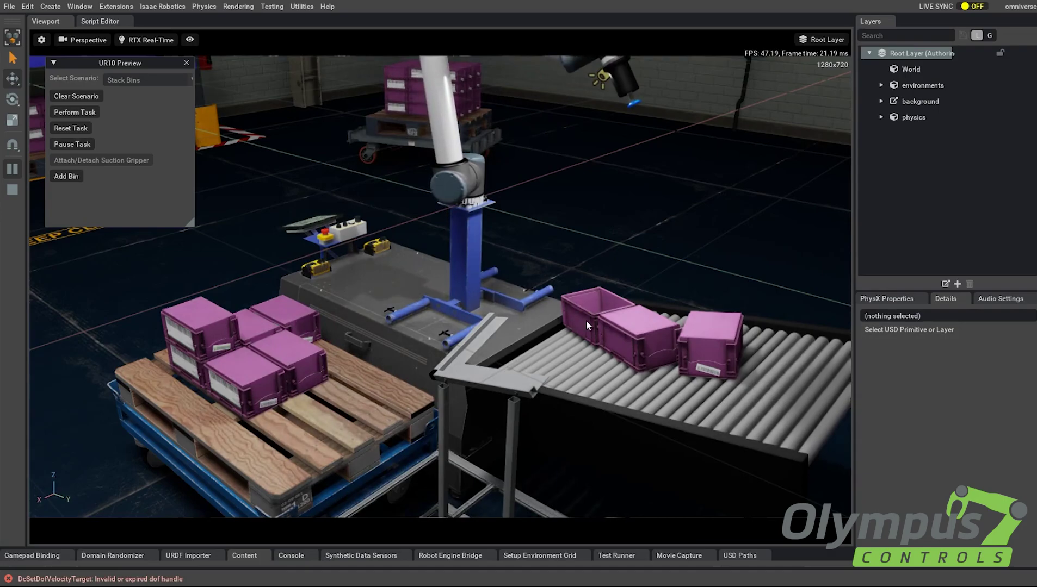
left_click_drag(585, 320, 612, 275, "alt")
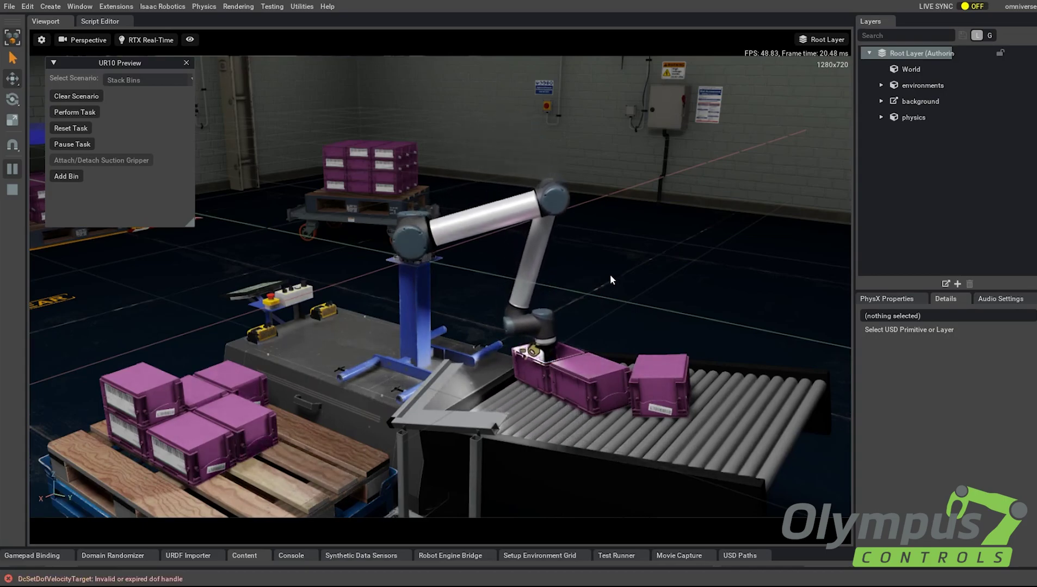
left_click_drag(602, 281, 588, 282, "alt")
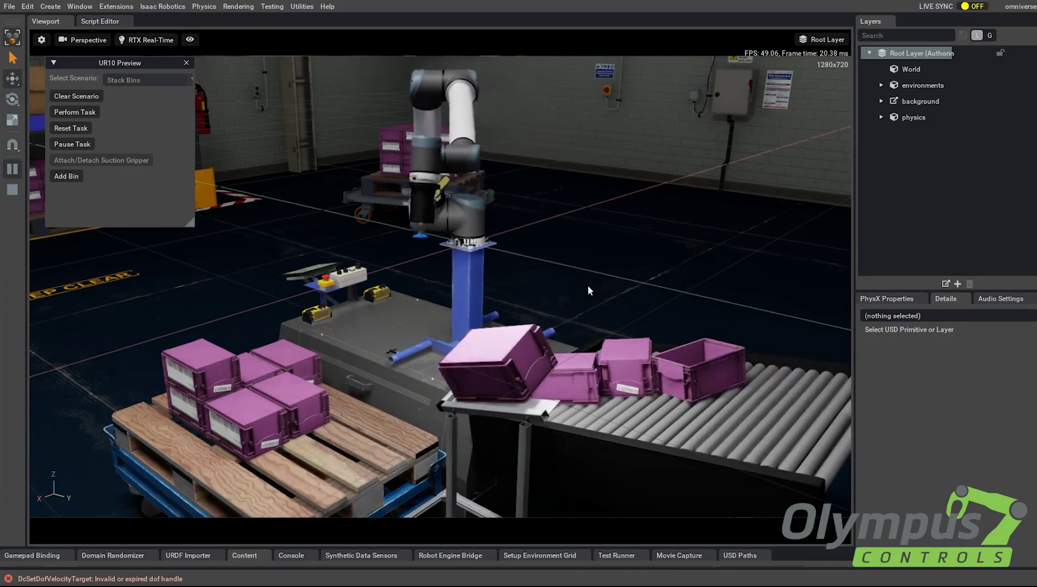
left_click_drag(361, 294, 451, 272, "alt")
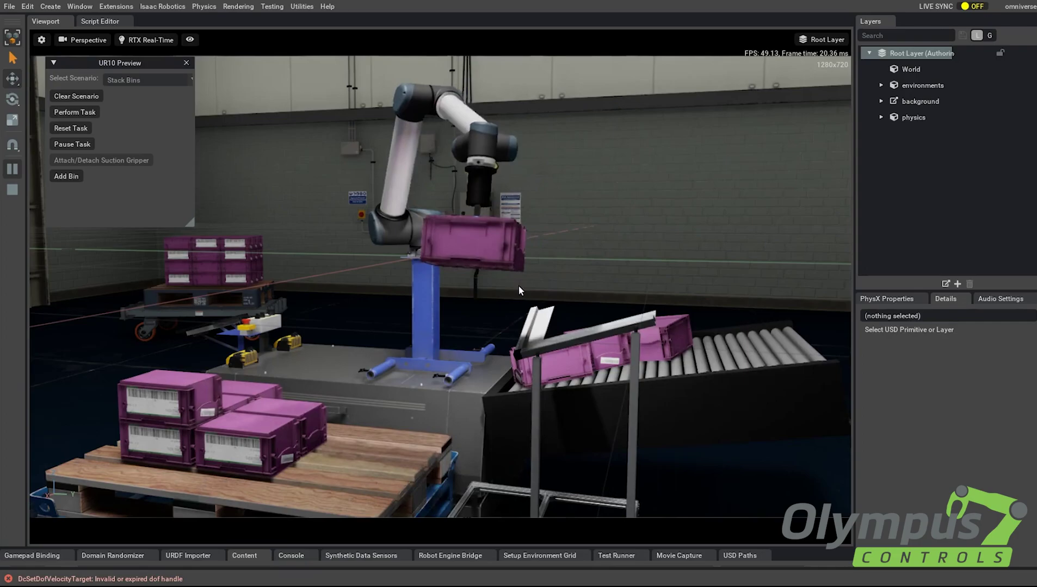